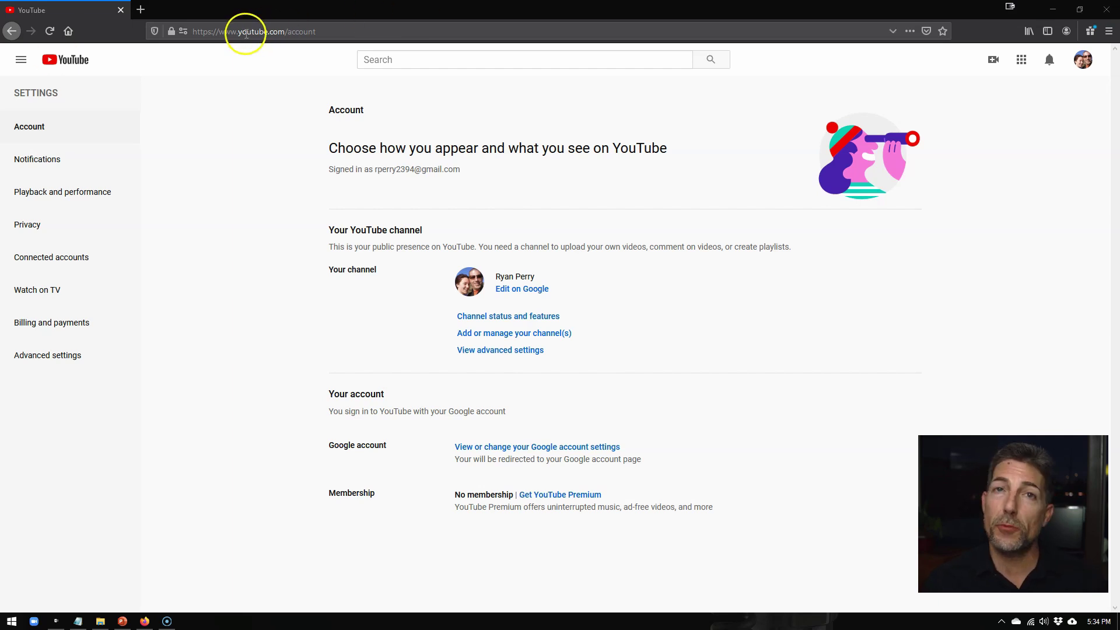
# Create a new Brand Account channel named TEST-2020 from the account's channel list
pyautogui.moveTo(248, 31); pyautogui.dragTo(375, 35)
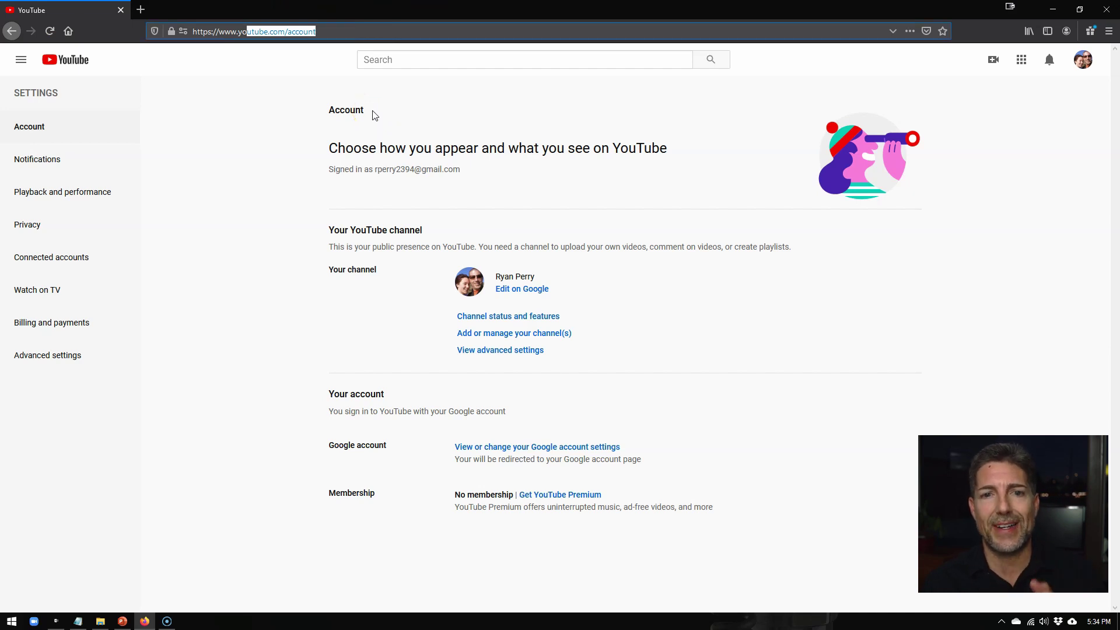
pyautogui.click(503, 334)
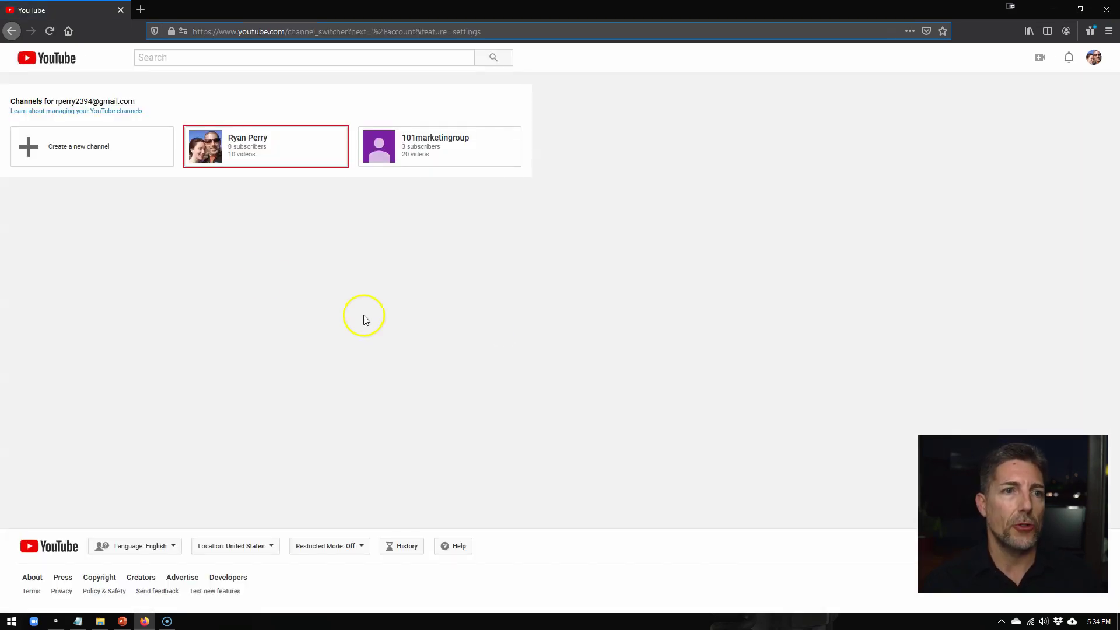
pyautogui.click(70, 165)
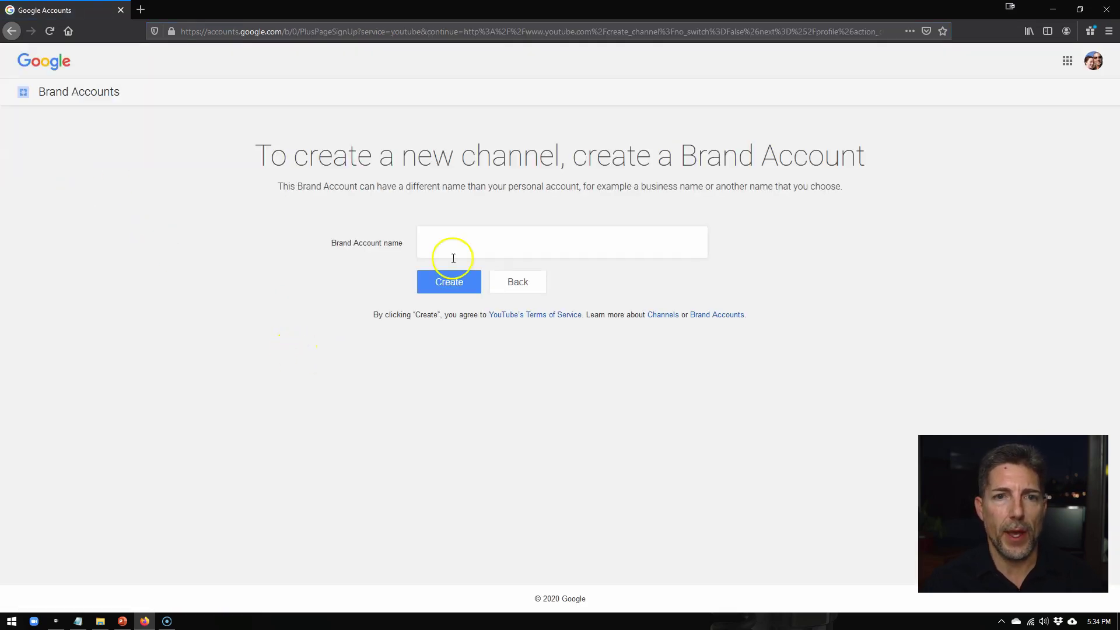
pyautogui.click(461, 250)
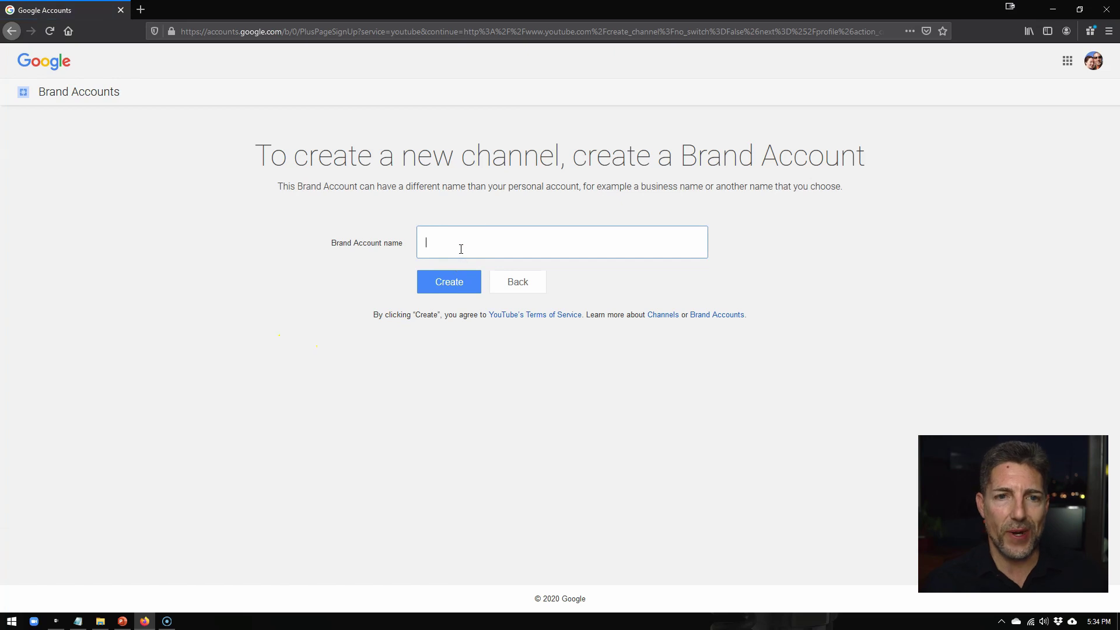
pyautogui.write('TEST-2020')
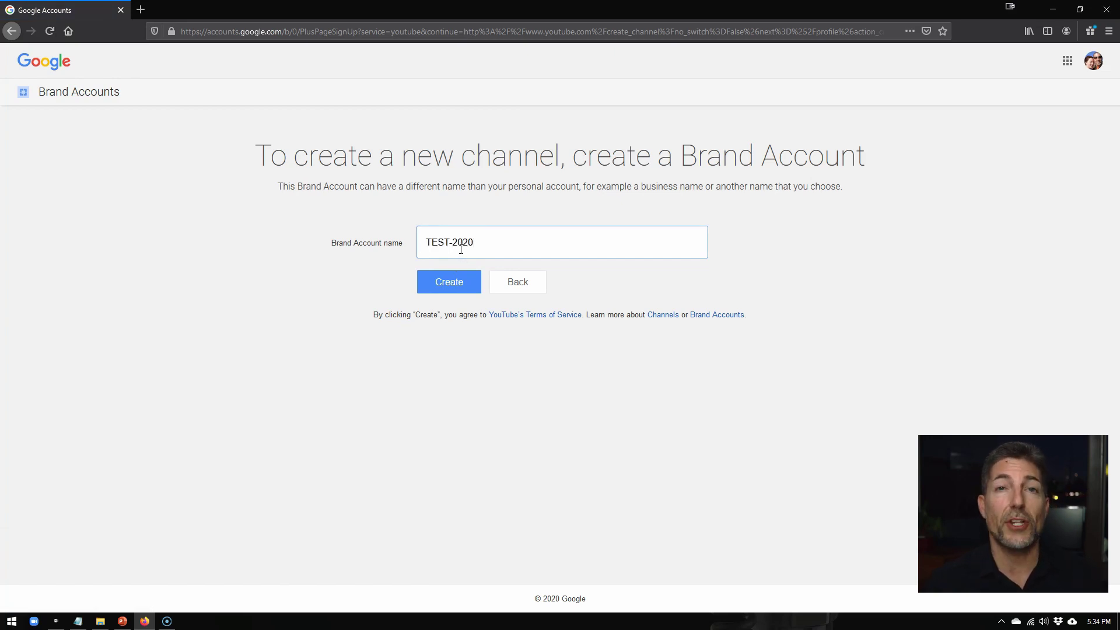
pyautogui.click(452, 290)
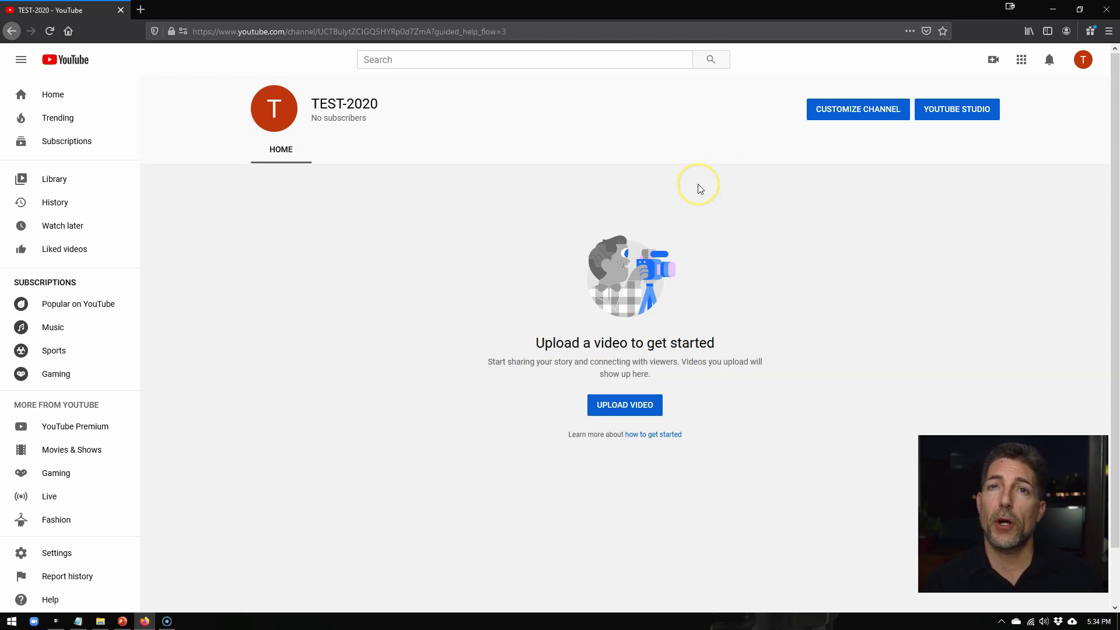
# Open the TEST-2020 channel's customization page, then show the account menu listing TEST-2020
pyautogui.click(854, 117)
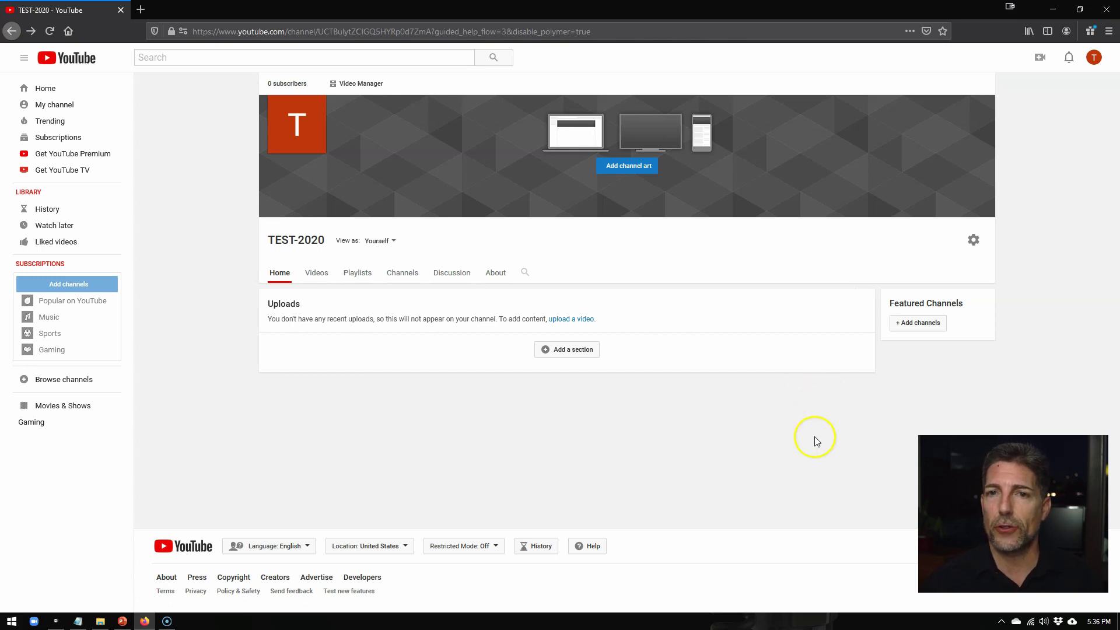
pyautogui.click(1096, 63)
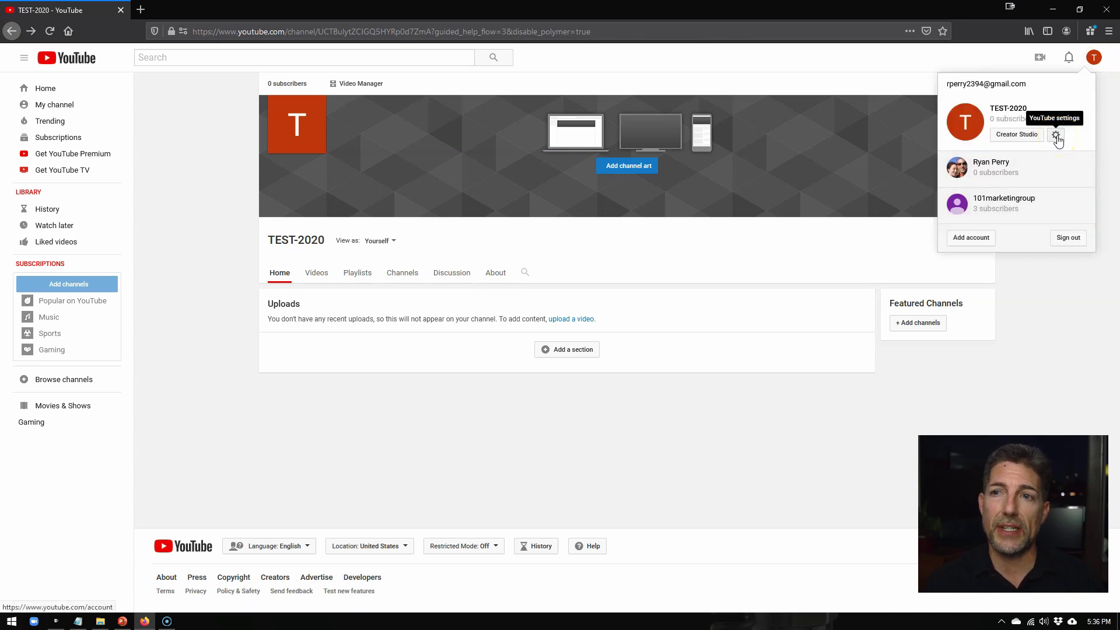
# Open YouTube settings for TEST-2020 and highlight its address and Channel managers section
pyautogui.click(1056, 137)
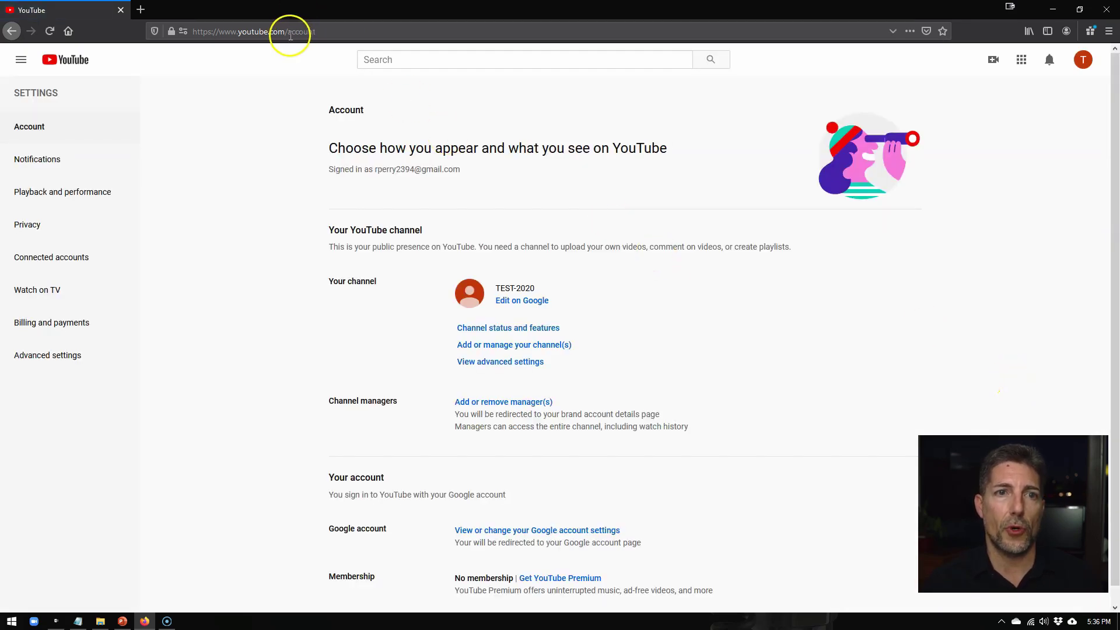
pyautogui.moveTo(288, 32); pyautogui.dragTo(354, 36)
pyautogui.click(570, 414)
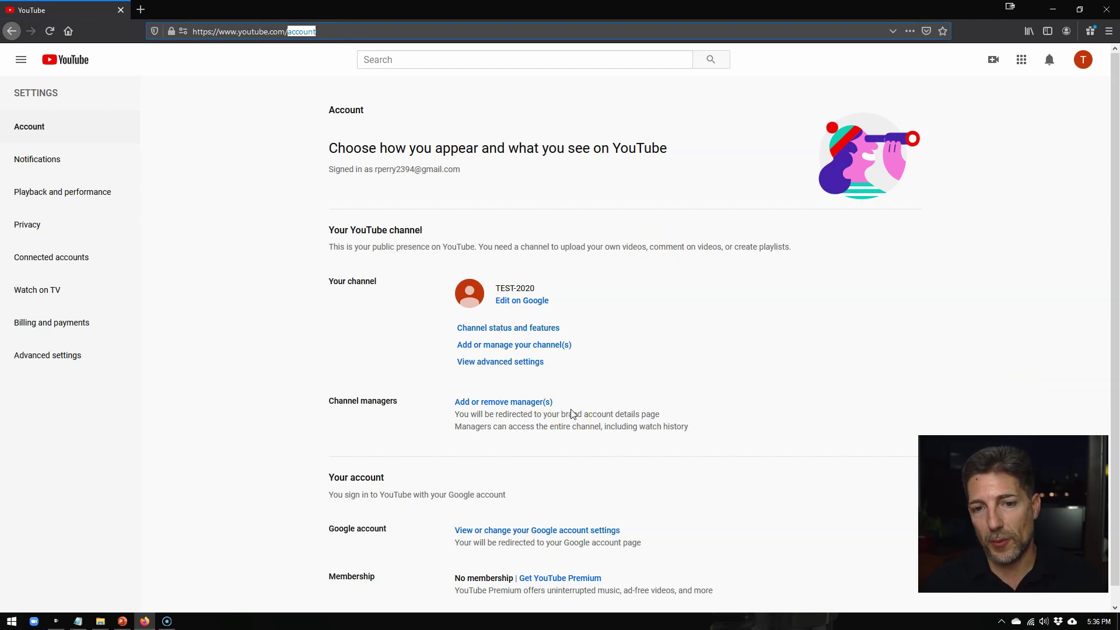
pyautogui.moveTo(334, 402); pyautogui.dragTo(429, 408)
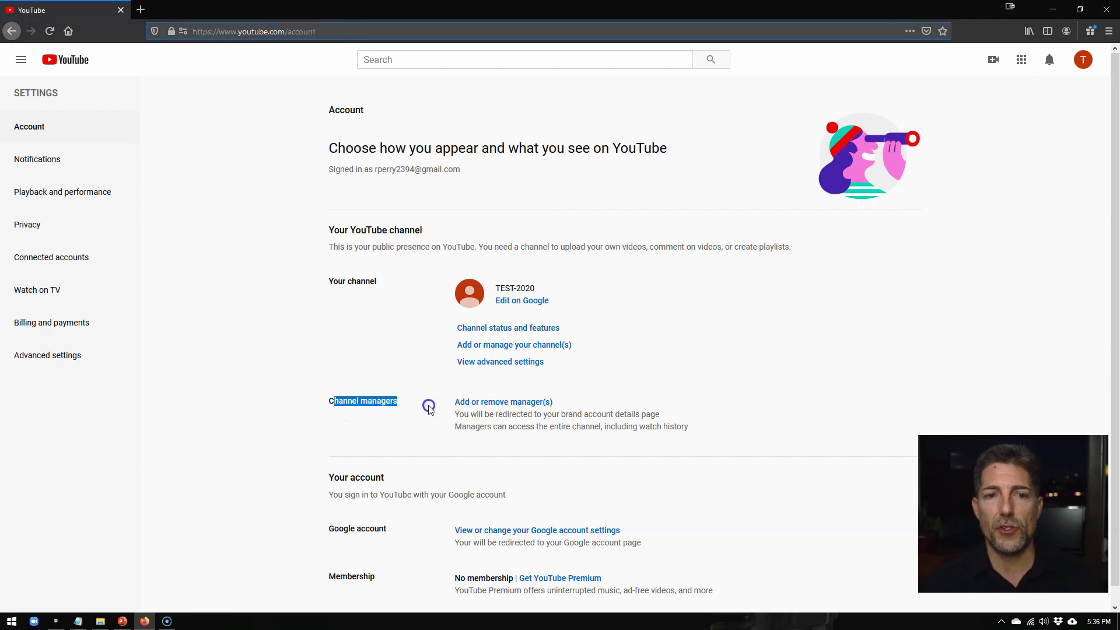
# Open the TEST-2020 Brand Account's manager permissions and start inviting a new user
pyautogui.click(499, 403)
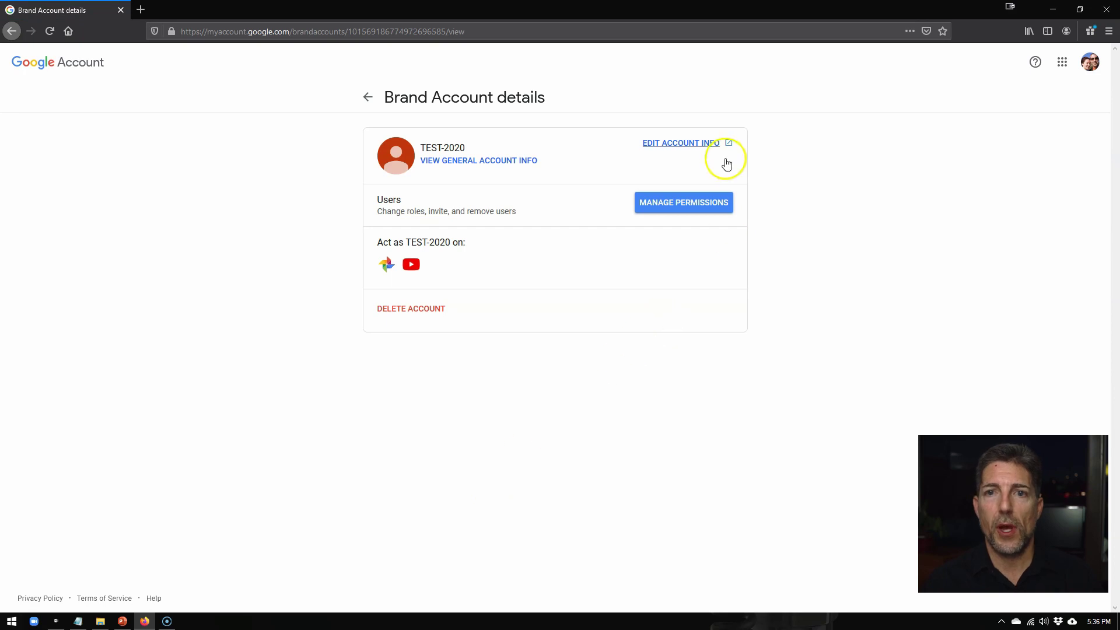
pyautogui.click(663, 211)
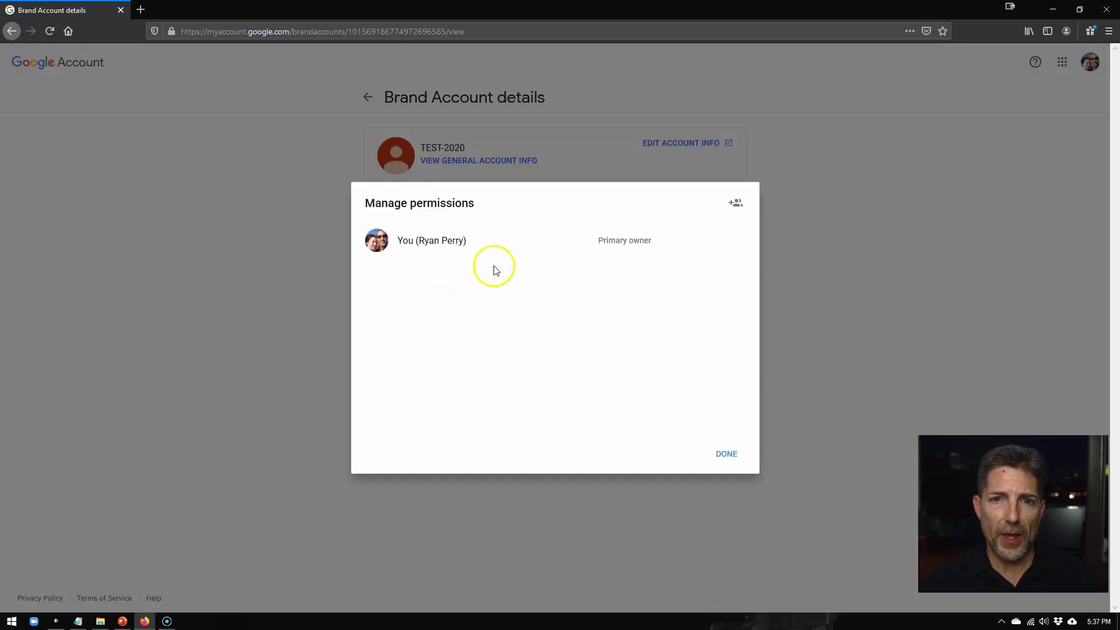
pyautogui.click(735, 208)
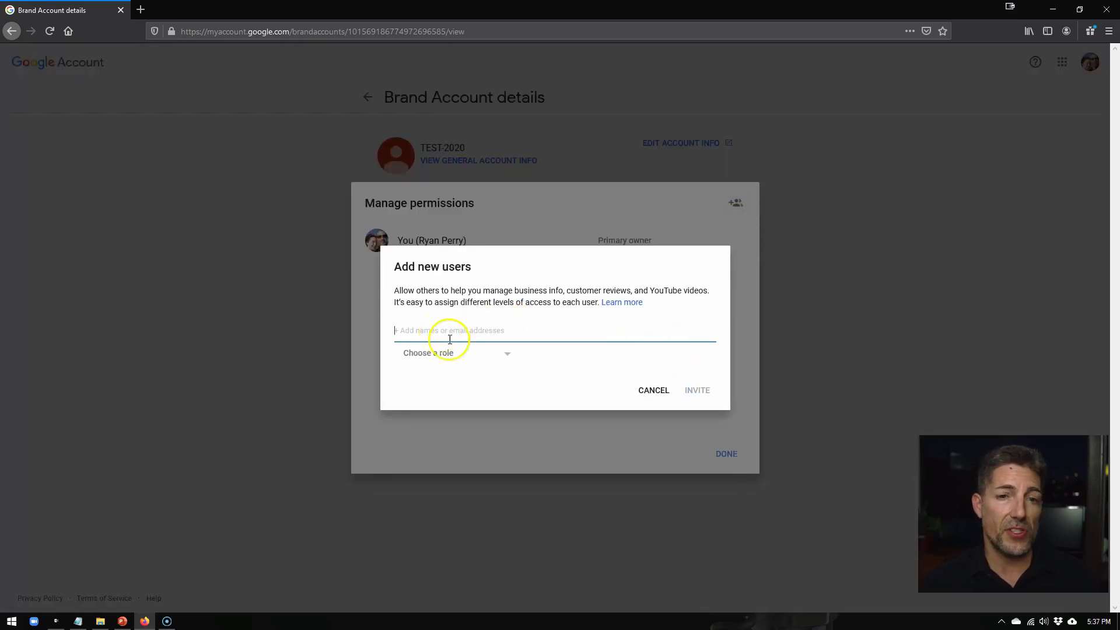
pyautogui.click(493, 354)
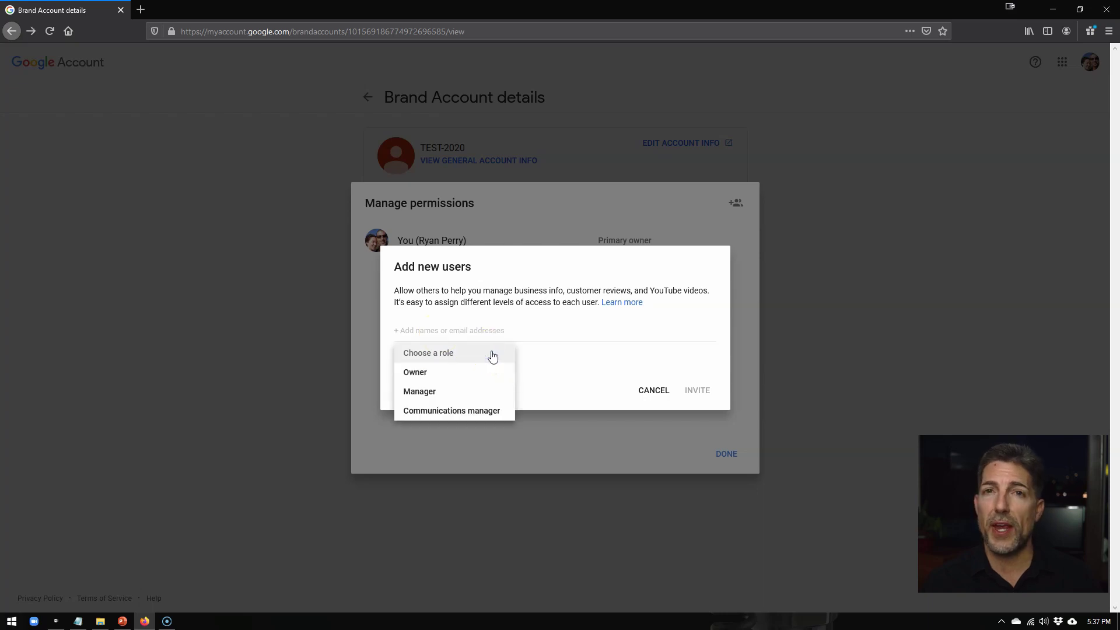
pyautogui.click(471, 395)
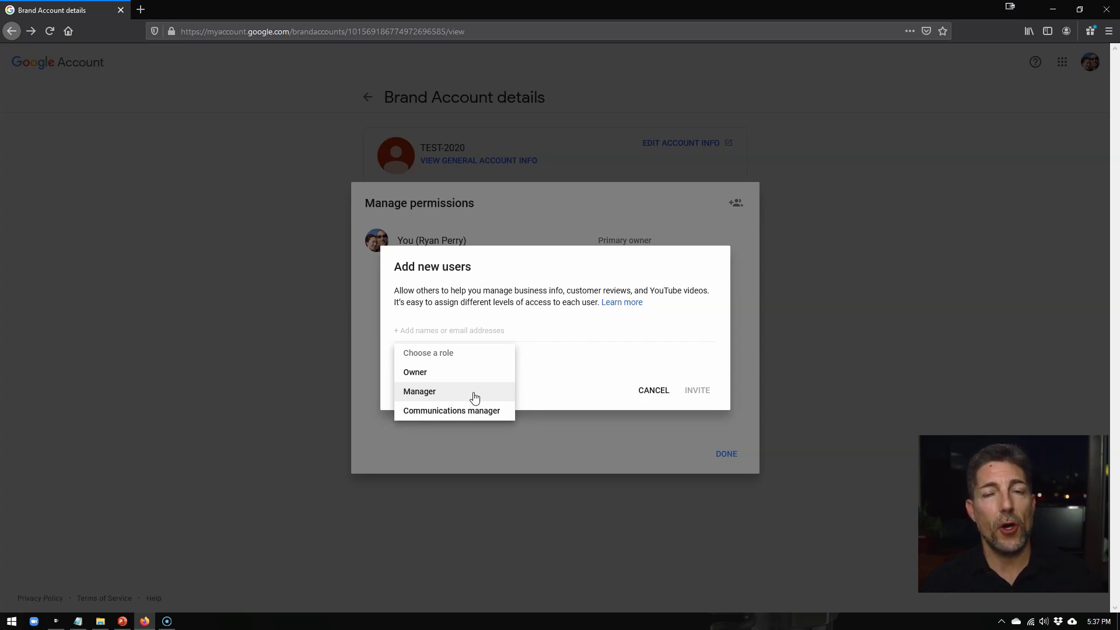
pyautogui.click(482, 376)
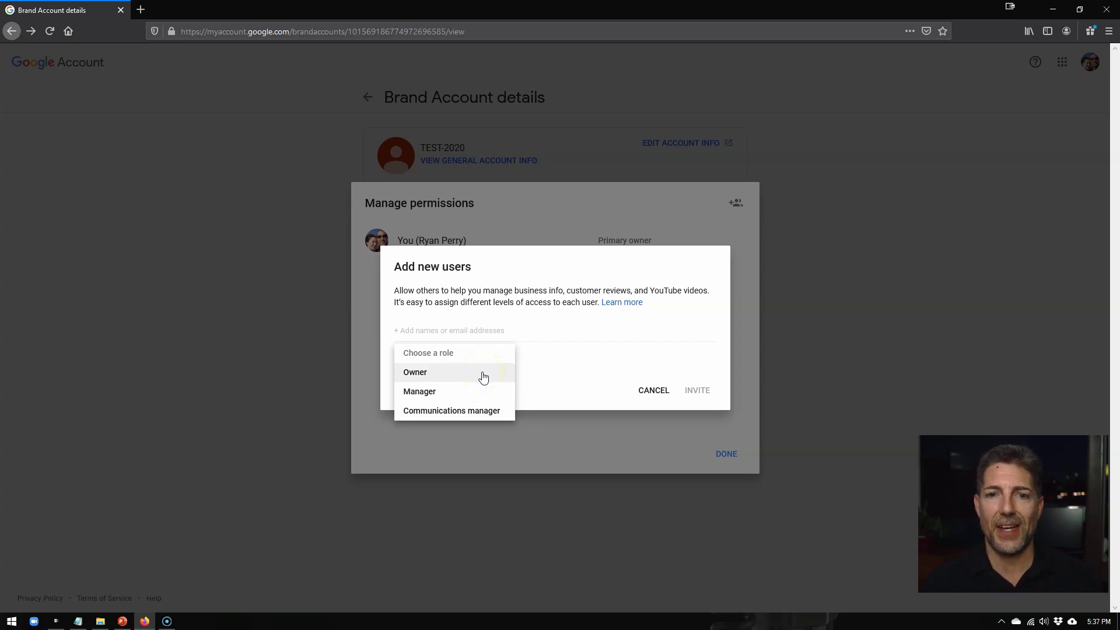
pyautogui.click(570, 367)
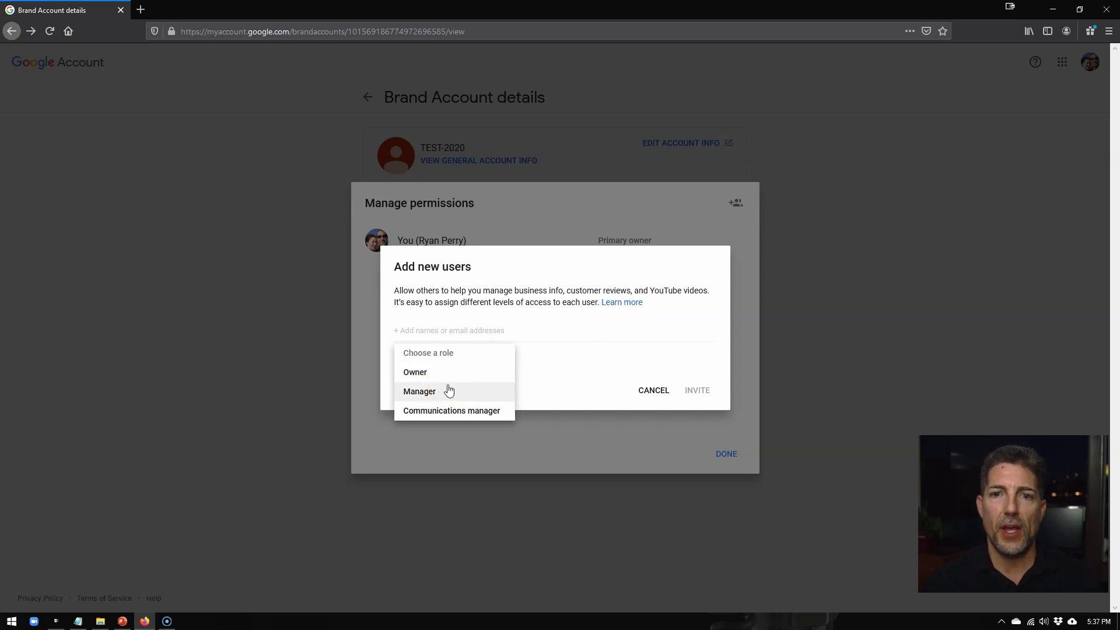
pyautogui.click(601, 354)
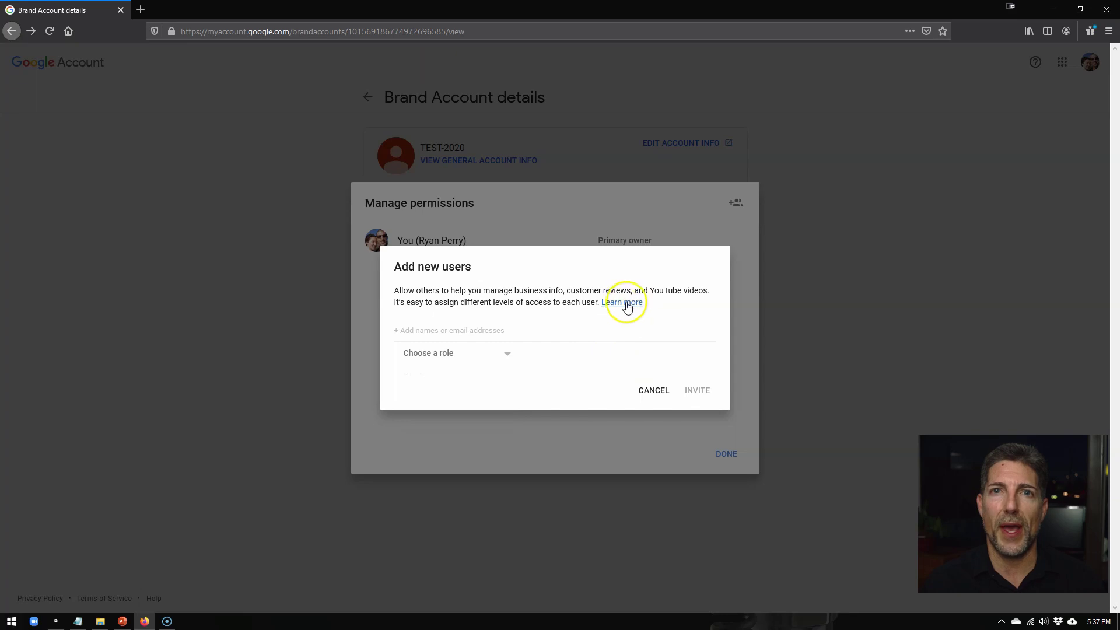
pyautogui.click(613, 361)
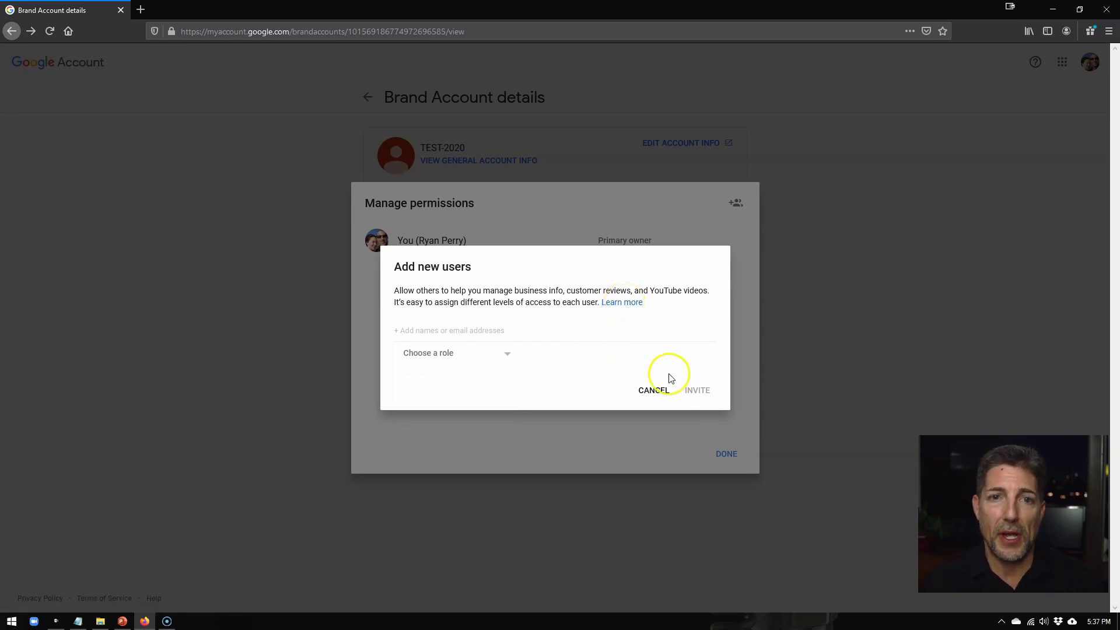